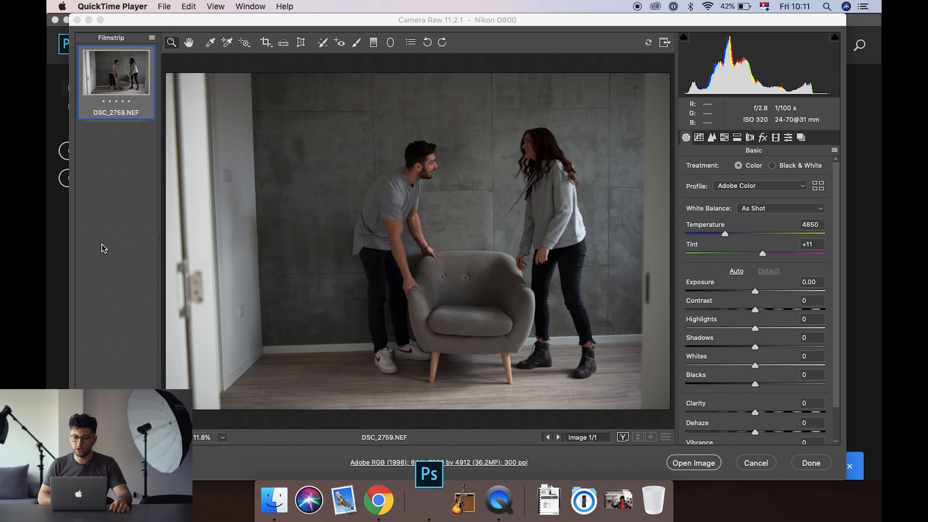
Activate the Transform tool for the room photo, apply Auto Upright correction, and hide the grid overlay
{"action": "left_click", "coordinate": [301, 43]}
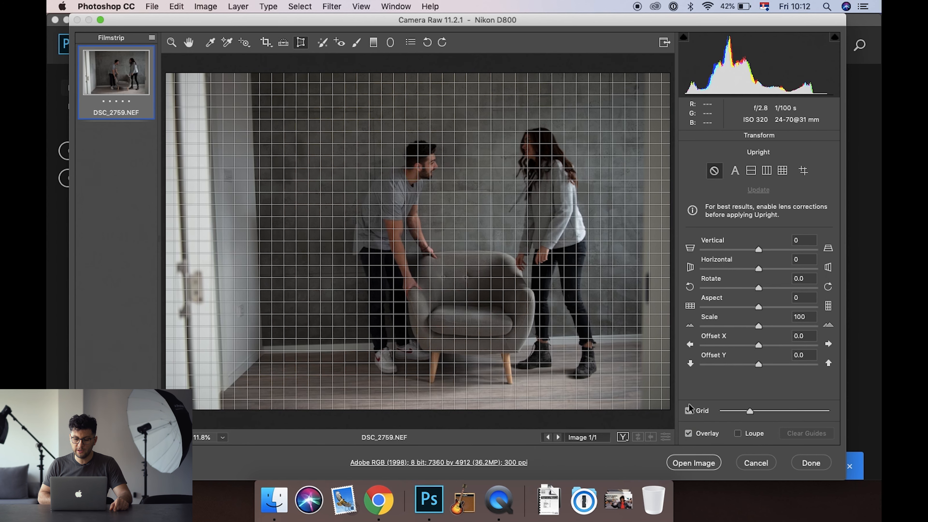
{"action": "left_click", "coordinate": [688, 411]}
{"action": "left_click", "coordinate": [688, 411]}
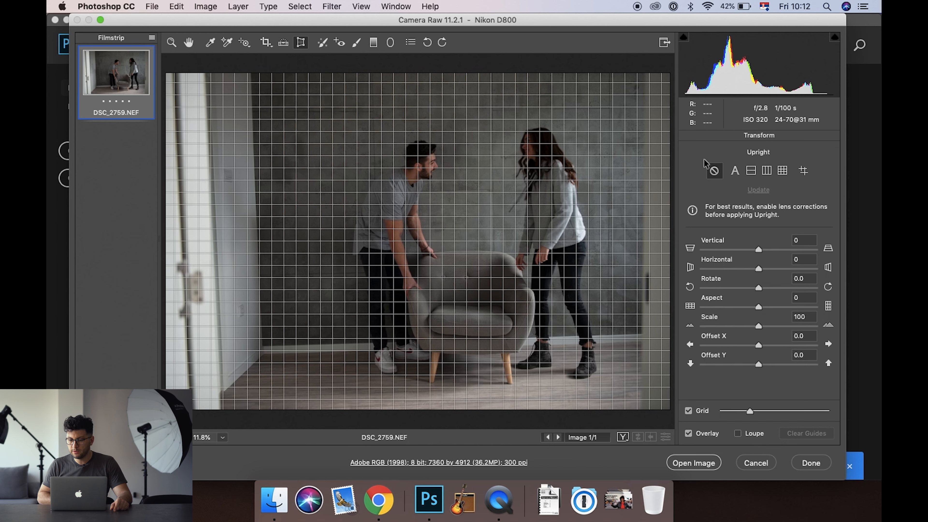
{"action": "left_click", "coordinate": [736, 171]}
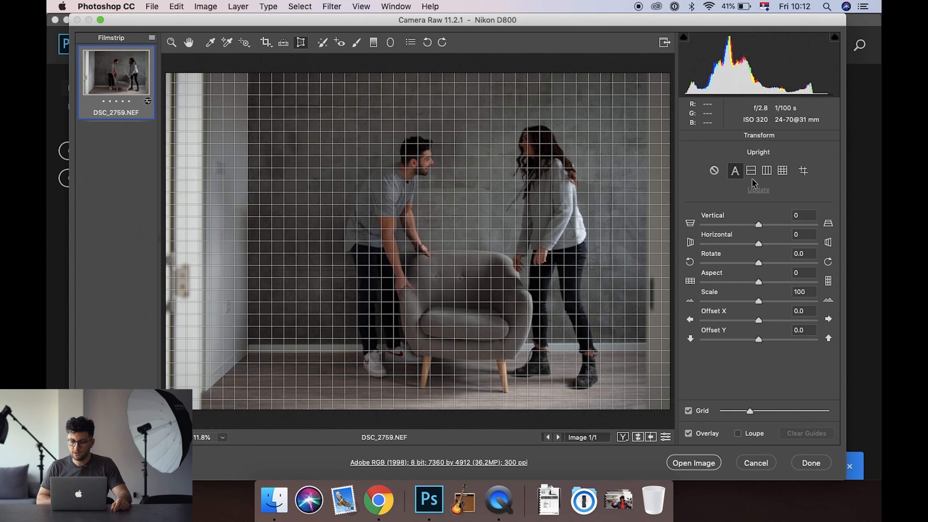
{"action": "left_click", "coordinate": [689, 411]}
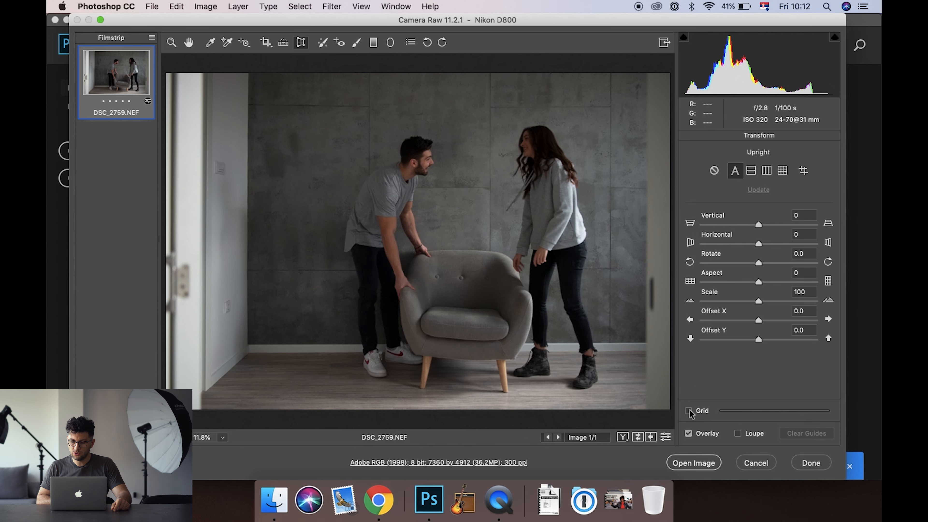
Try the Level, Vertical and Full Upright corrections in turn on the room photo
{"action": "left_click", "coordinate": [752, 171]}
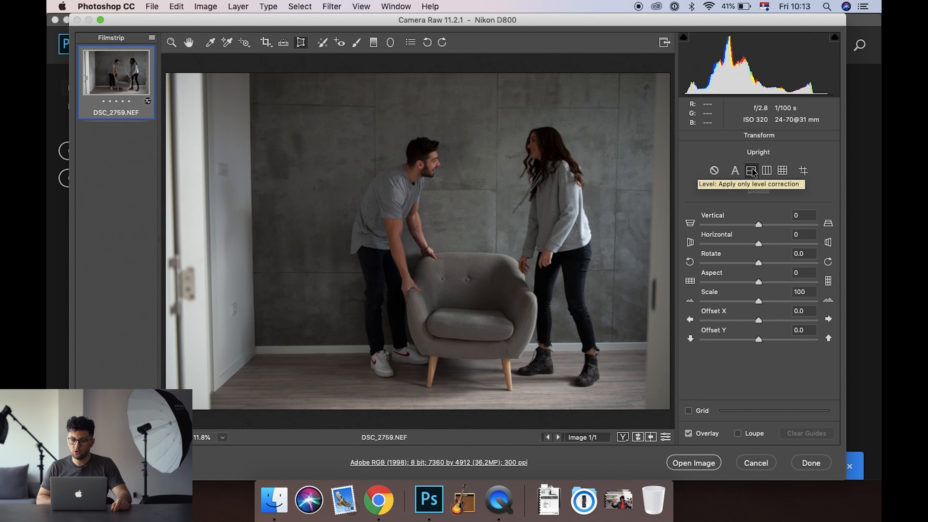
{"action": "left_click", "coordinate": [768, 171]}
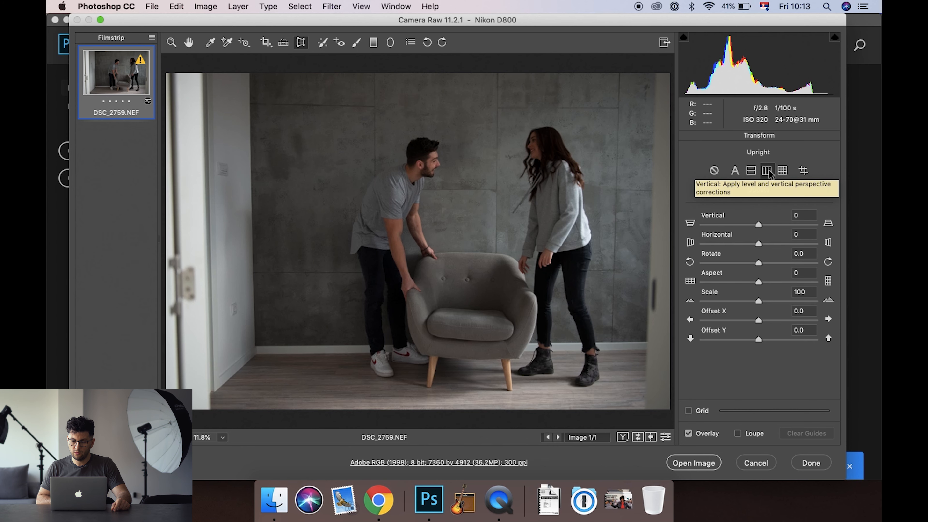
{"action": "left_click", "coordinate": [782, 171]}
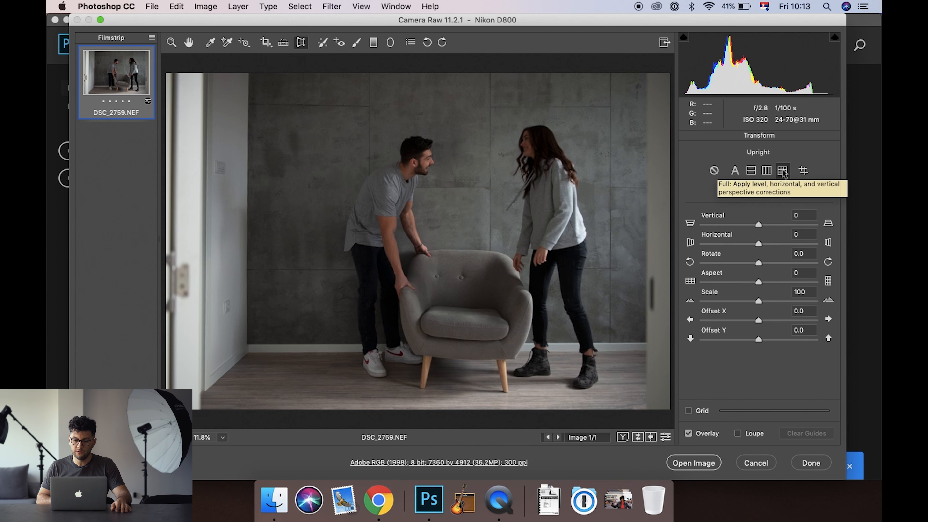
Straighten the room photo with Guided Upright, using two vertical guides on wall lines and horizontal guides on the baseboard and upper wall seam, and finish
{"action": "left_click", "coordinate": [803, 172]}
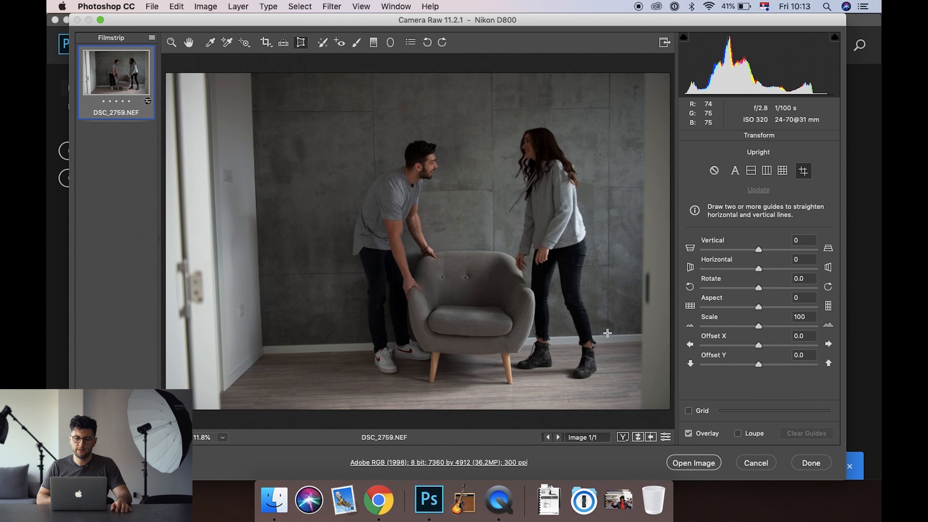
{"action": "left_click_drag", "start_coordinate": [608, 333], "coordinate": [610, 106]}
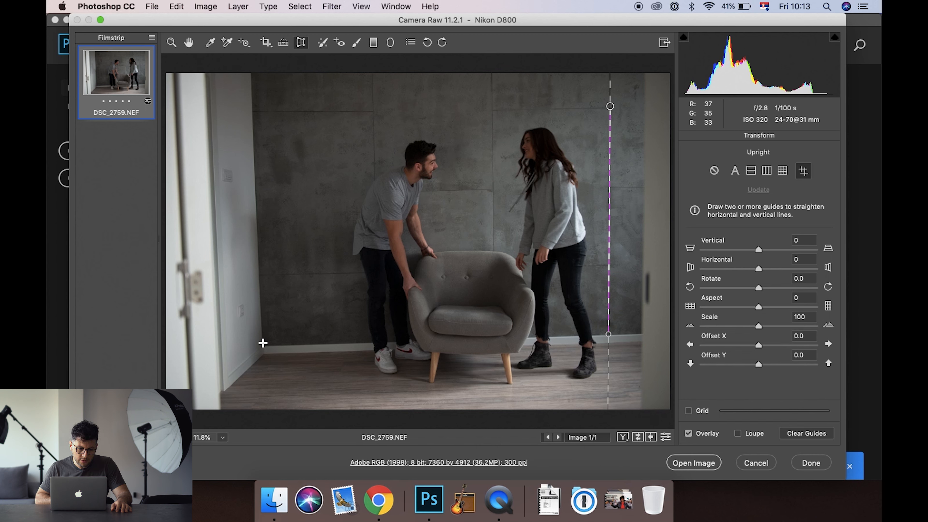
{"action": "left_click_drag", "start_coordinate": [263, 342], "coordinate": [251, 83]}
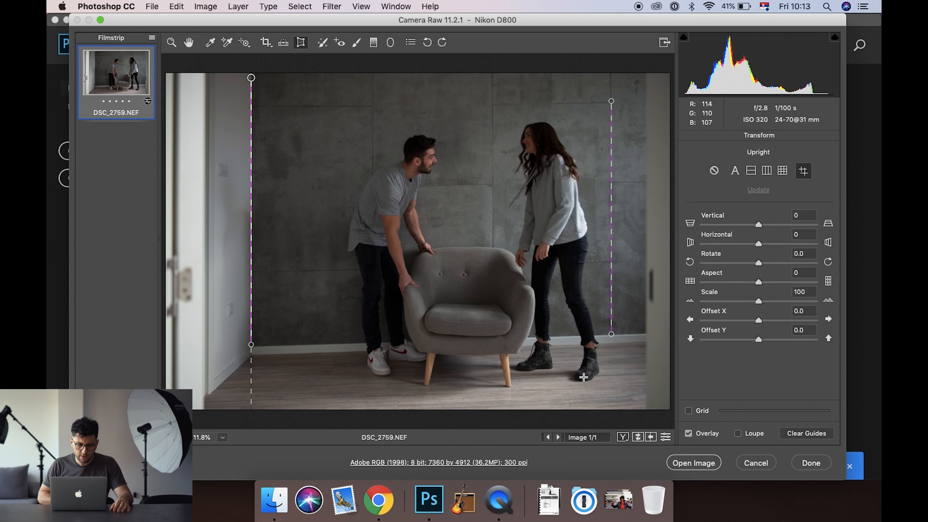
{"action": "mouse_move", "coordinate": [259, 355]}
{"action": "left_mouse_down"}
{"action": "mouse_move", "coordinate": [654, 341]}
{"action": "mouse_move", "coordinate": [645, 351]}
{"action": "left_mouse_up"}
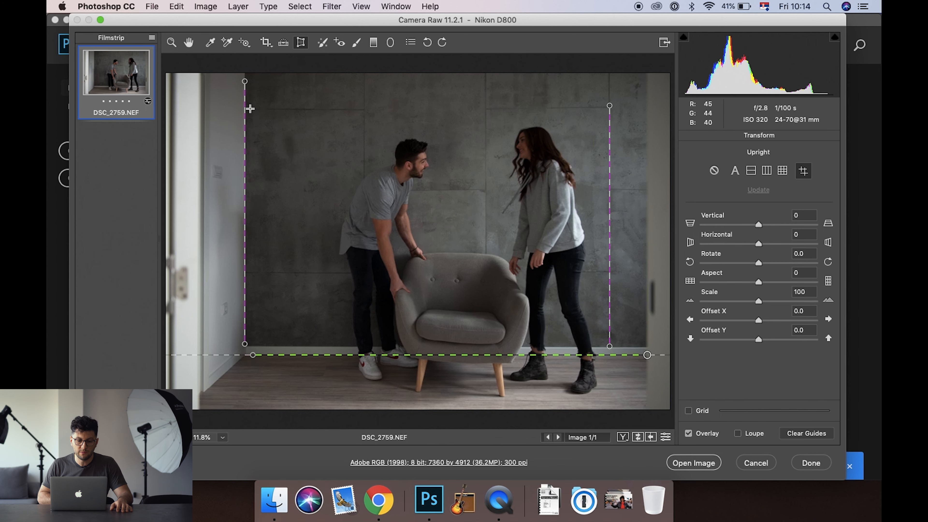
{"action": "left_click_drag", "start_coordinate": [250, 109], "coordinate": [451, 108]}
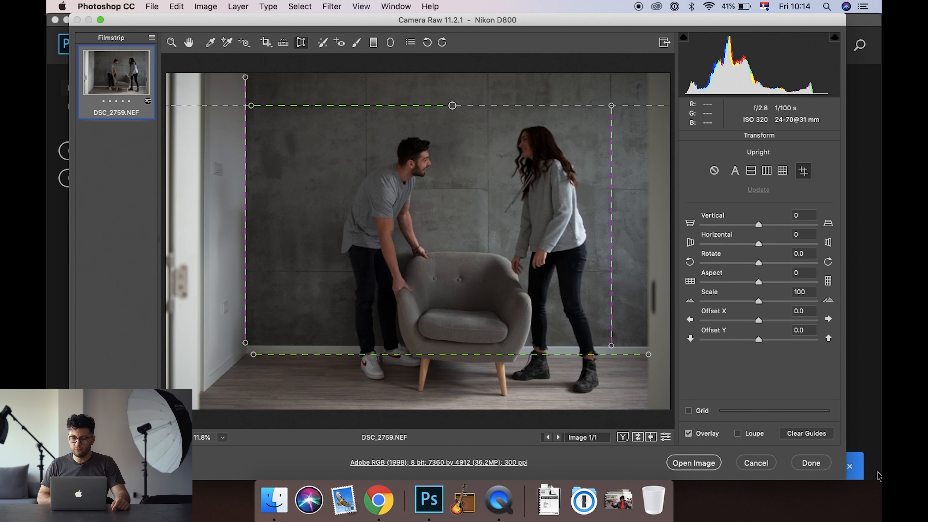
{"action": "left_click", "coordinate": [817, 463]}
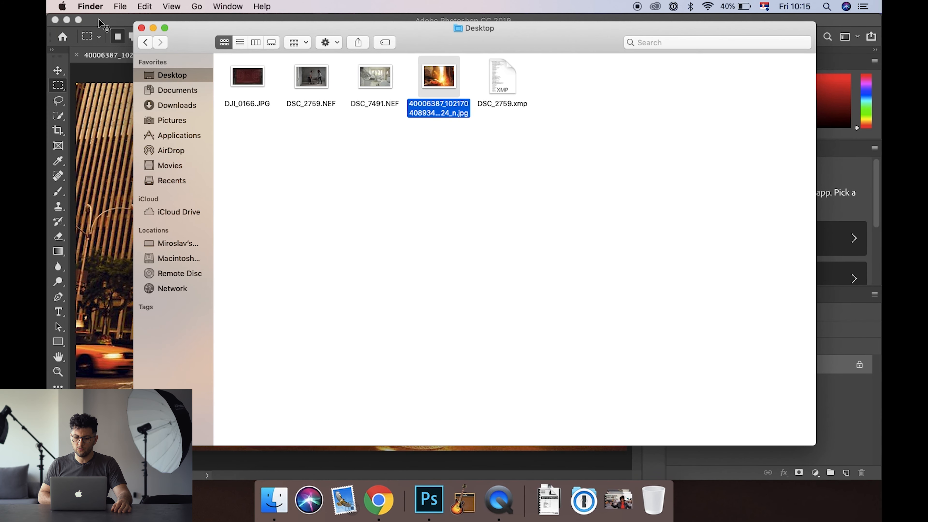
Switch to Photoshop and convert the street photo's Background layer to a smart object
{"action": "left_click", "coordinate": [102, 79]}
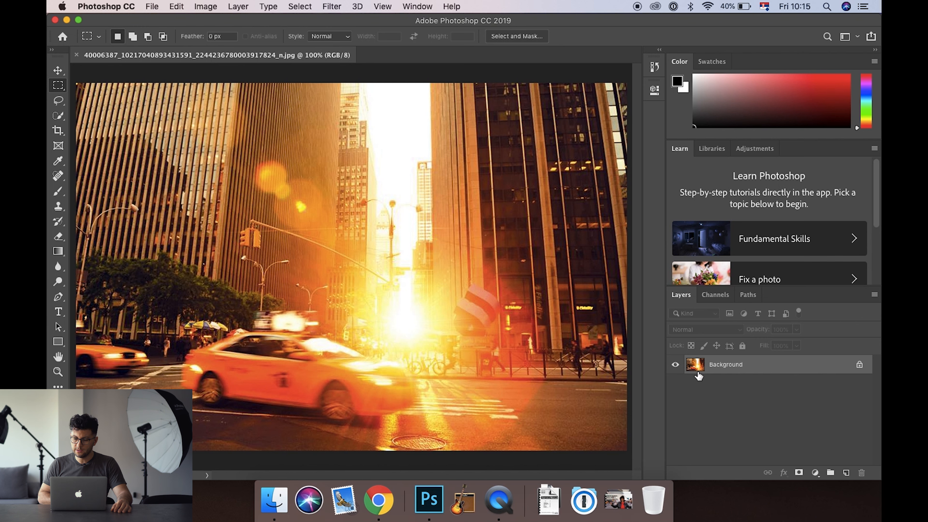
{"action": "right_click", "coordinate": [724, 365]}
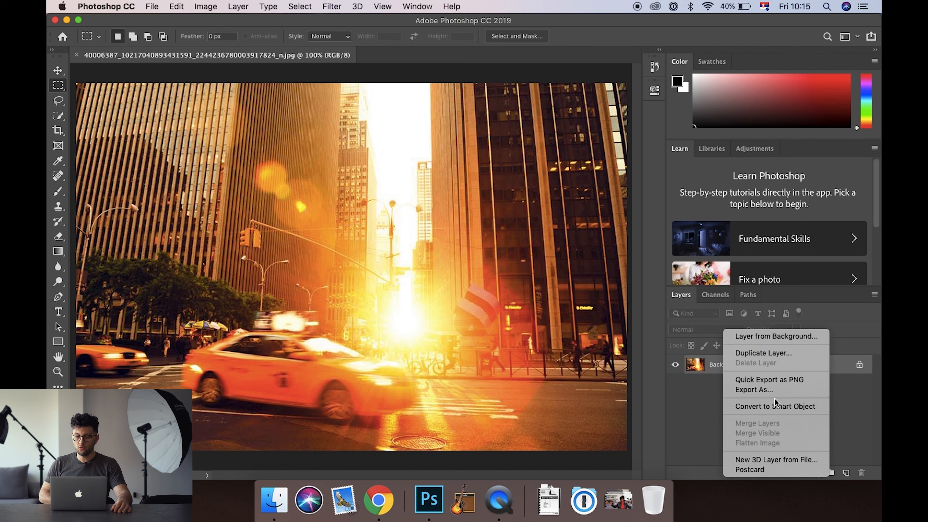
{"action": "left_click", "coordinate": [785, 406]}
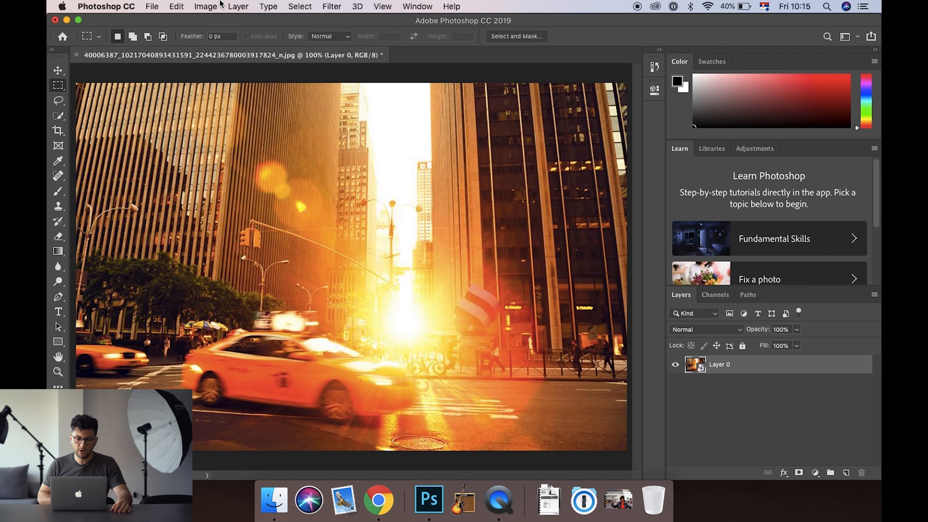
Open the street photo in the Camera Raw Filter and try Auto Upright correction with the Transform tool
{"action": "left_click", "coordinate": [329, 7]}
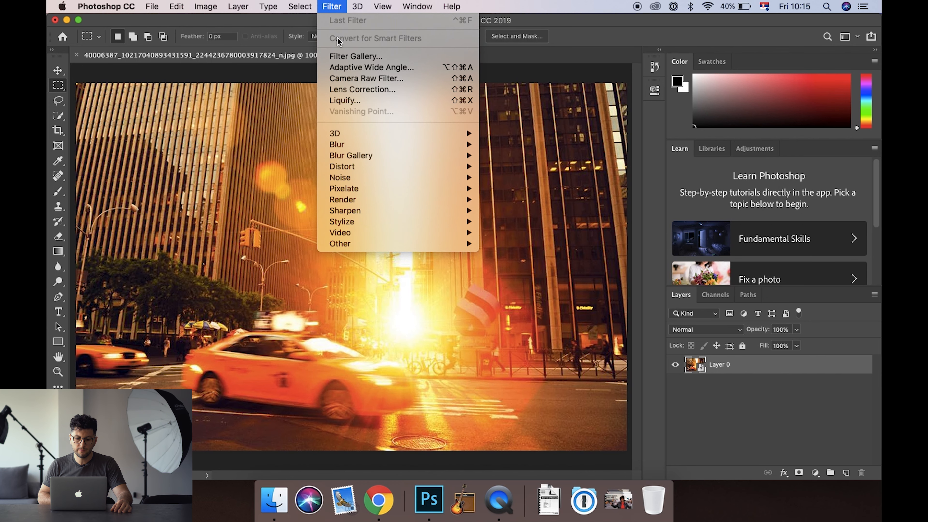
{"action": "left_click", "coordinate": [358, 79]}
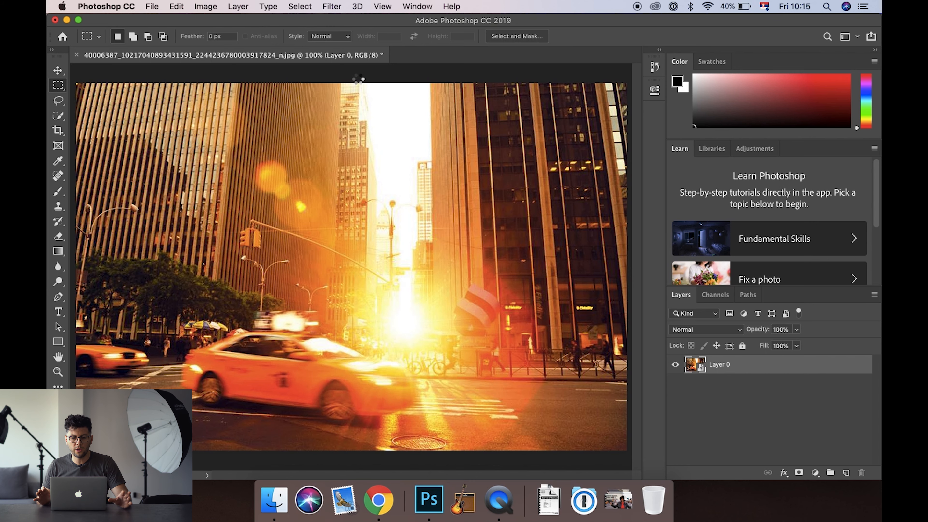
{"action": "key", "text": "super+shift+a"}
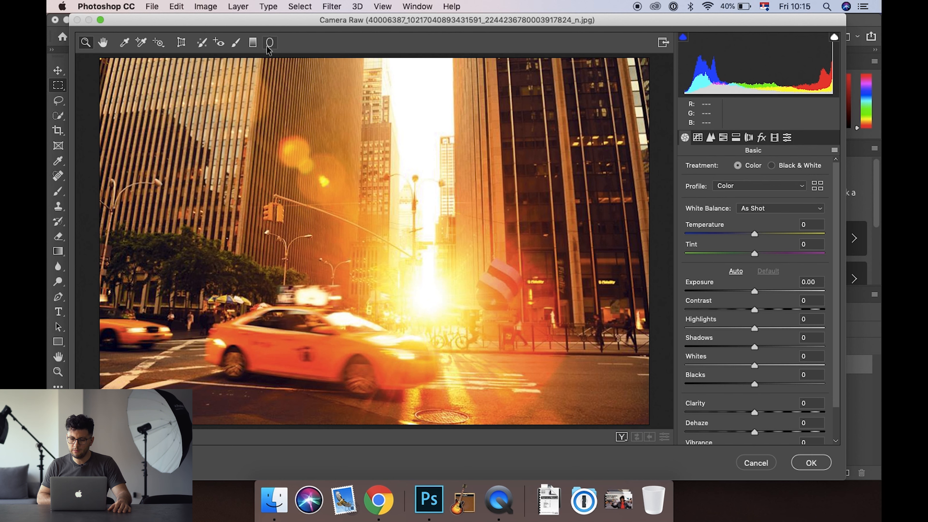
{"action": "left_click", "coordinate": [183, 43]}
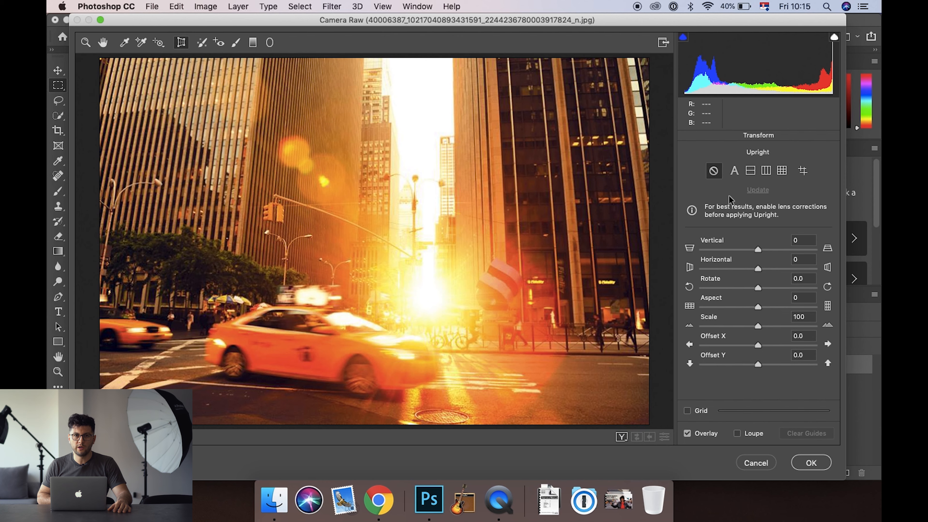
{"action": "left_click", "coordinate": [737, 174]}
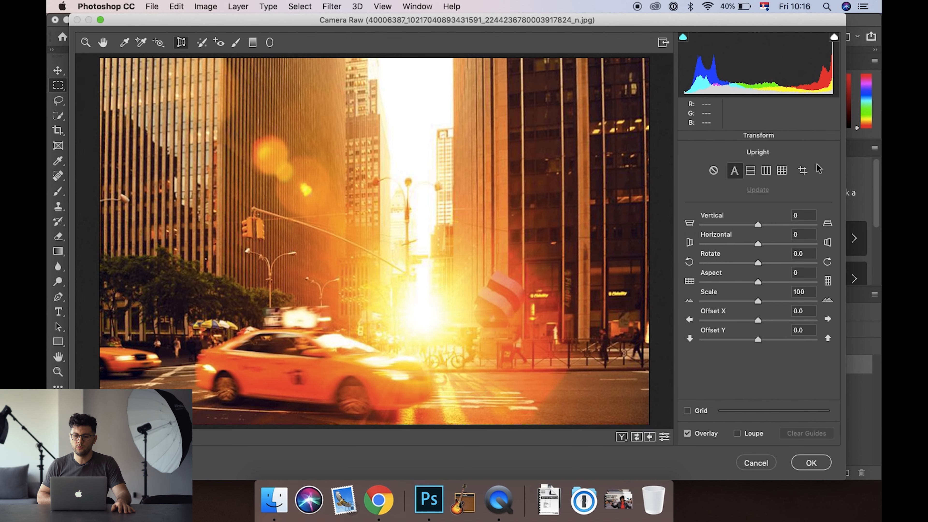
Correct the street photo with Guided Upright, drawing vertical guides on both buildings and a horizontal guide along the street, and show the grid
{"action": "left_click", "coordinate": [805, 172]}
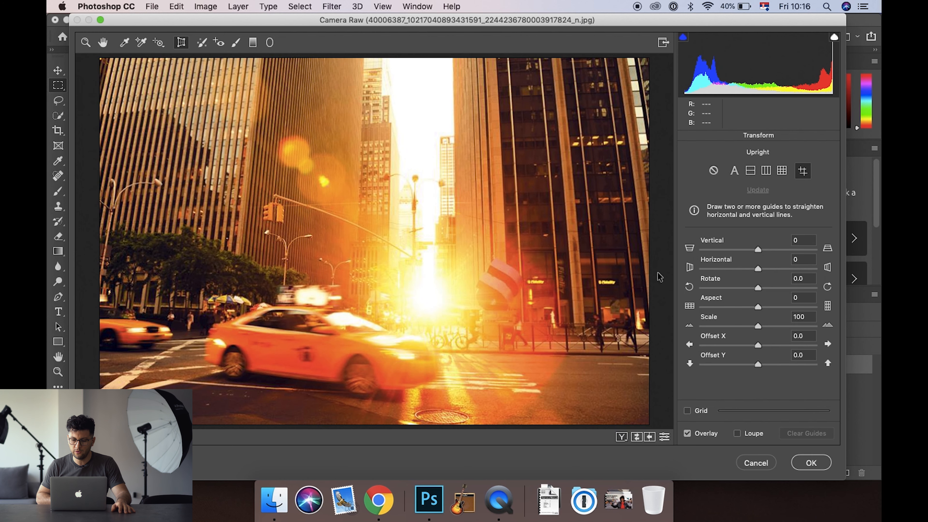
{"action": "mouse_move", "coordinate": [634, 315]}
{"action": "left_mouse_down"}
{"action": "mouse_move", "coordinate": [606, 114]}
{"action": "mouse_move", "coordinate": [613, 119]}
{"action": "left_mouse_up"}
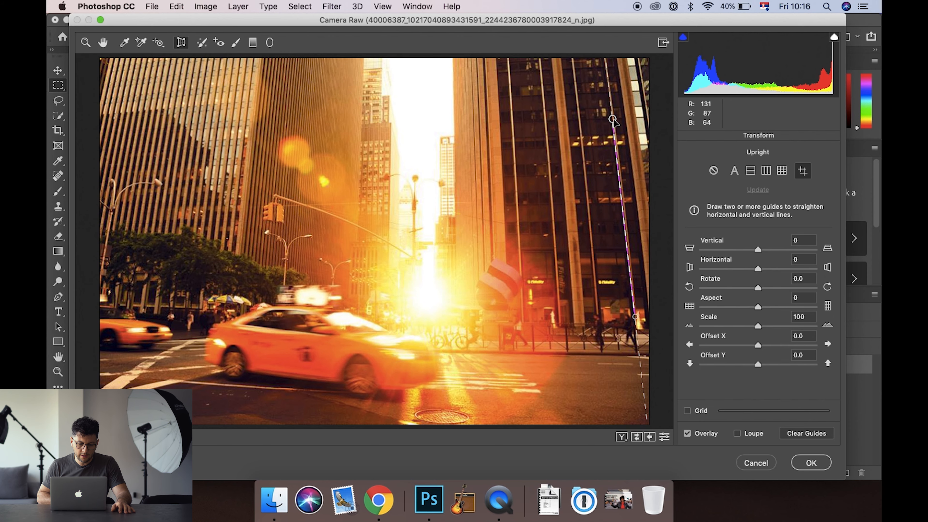
{"action": "left_click_drag", "start_coordinate": [243, 253], "coordinate": [252, 85]}
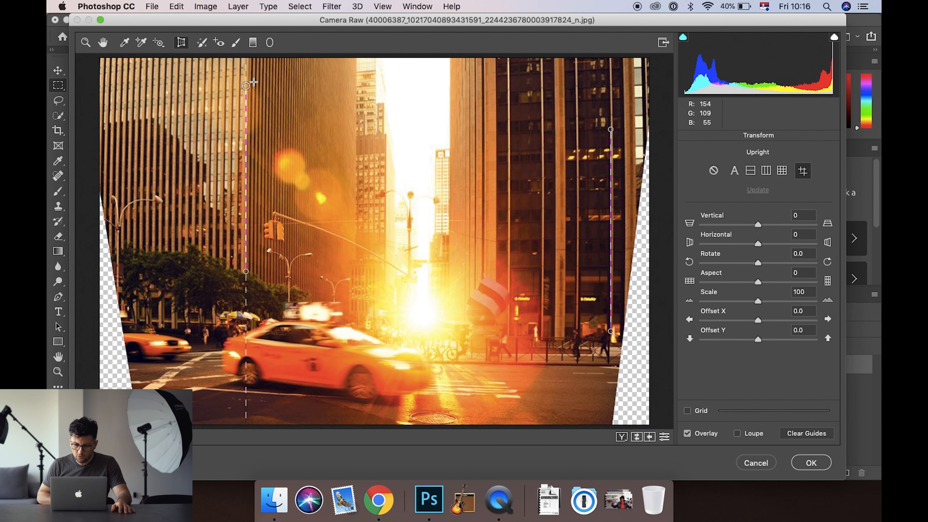
{"action": "left_click_drag", "start_coordinate": [594, 378], "coordinate": [618, 367]}
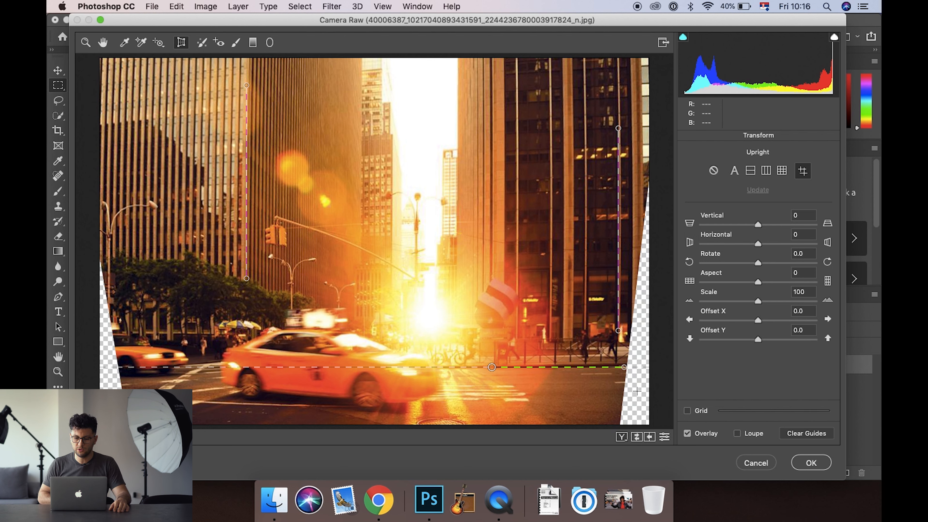
{"action": "left_click", "coordinate": [687, 411]}
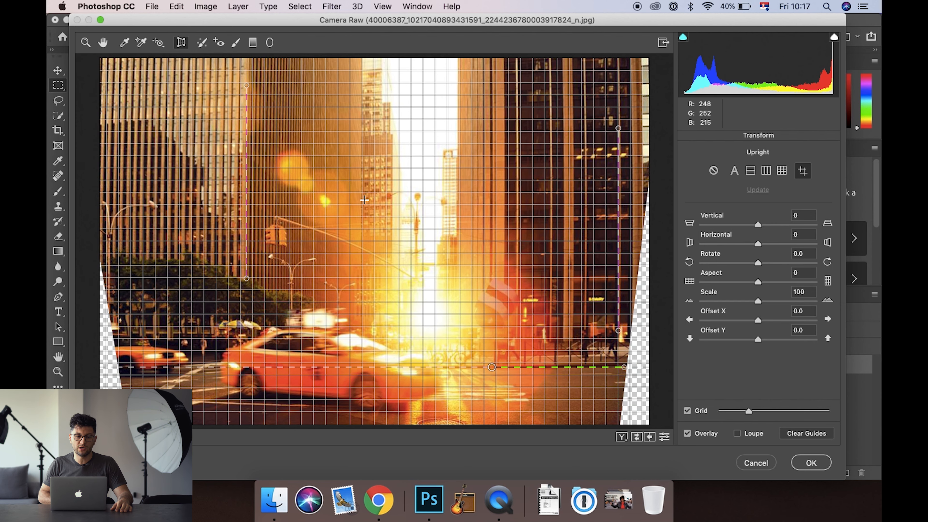
Open the Lens Corrections settings and set the distortion amount to +17
{"action": "left_click", "coordinate": [159, 44]}
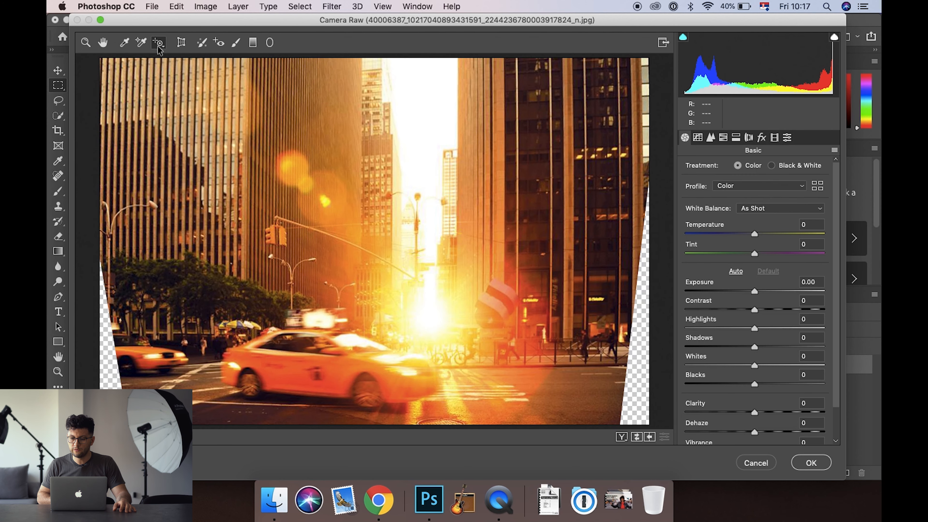
{"action": "left_click", "coordinate": [748, 139]}
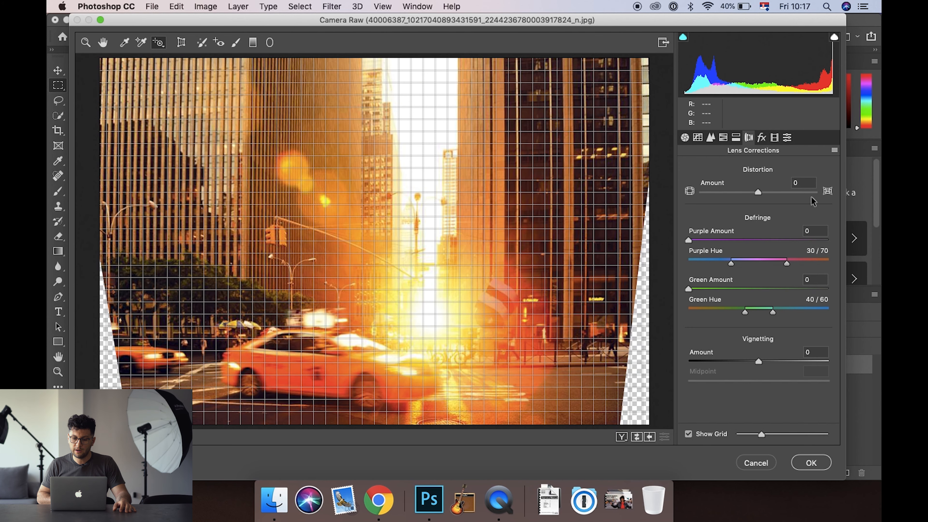
{"action": "mouse_move", "coordinate": [760, 190]}
{"action": "left_mouse_down"}
{"action": "mouse_move", "coordinate": [752, 190]}
{"action": "mouse_move", "coordinate": [769, 185]}
{"action": "left_mouse_up"}
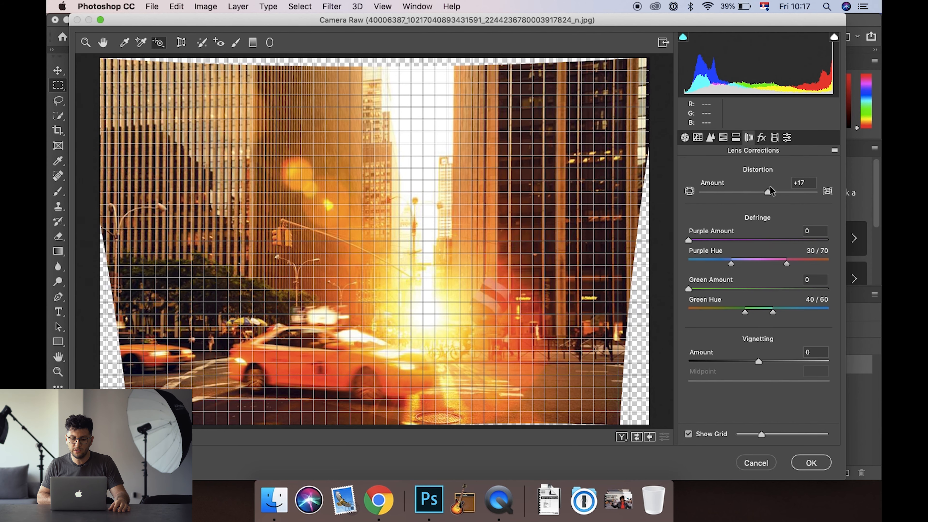